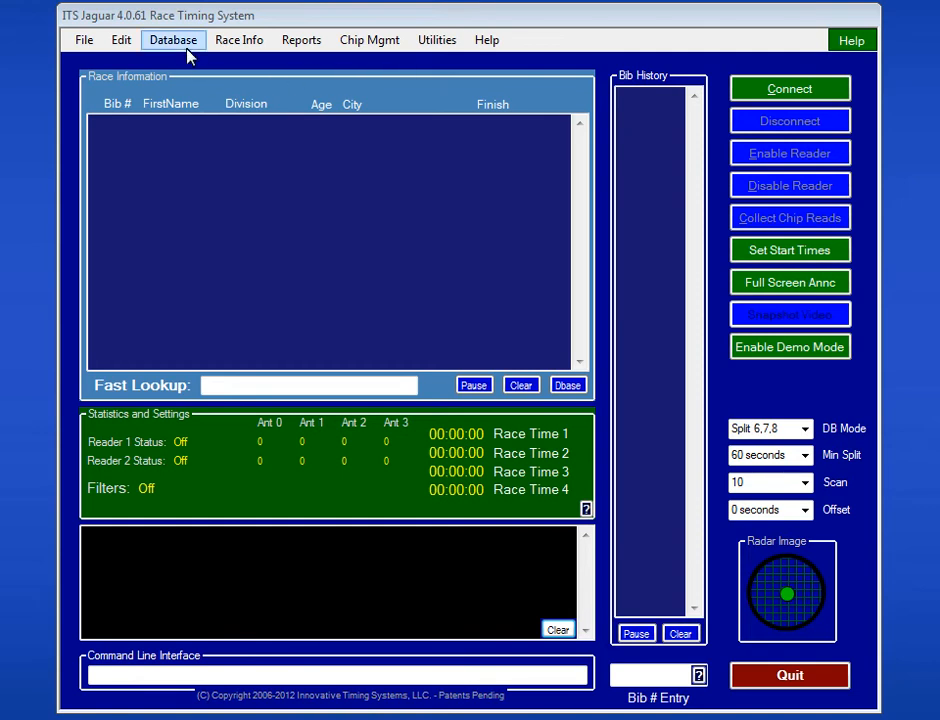
# Open the race filter settings and set Filter 1 to ignore chip numbers less than 500 and more than 999.
pyautogui.click(229, 46)
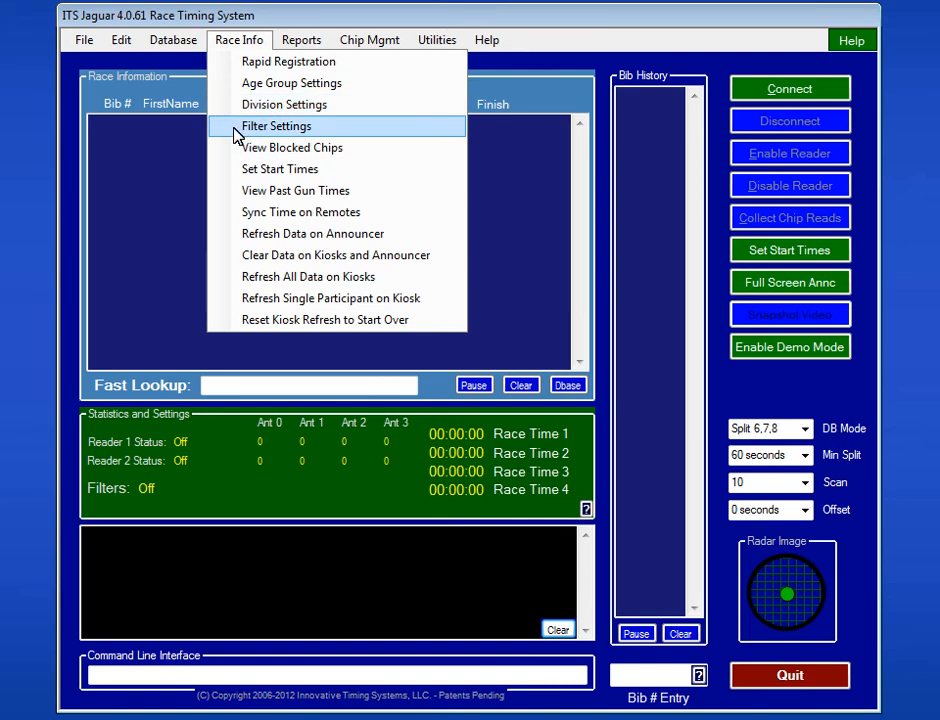
pyautogui.click(276, 126)
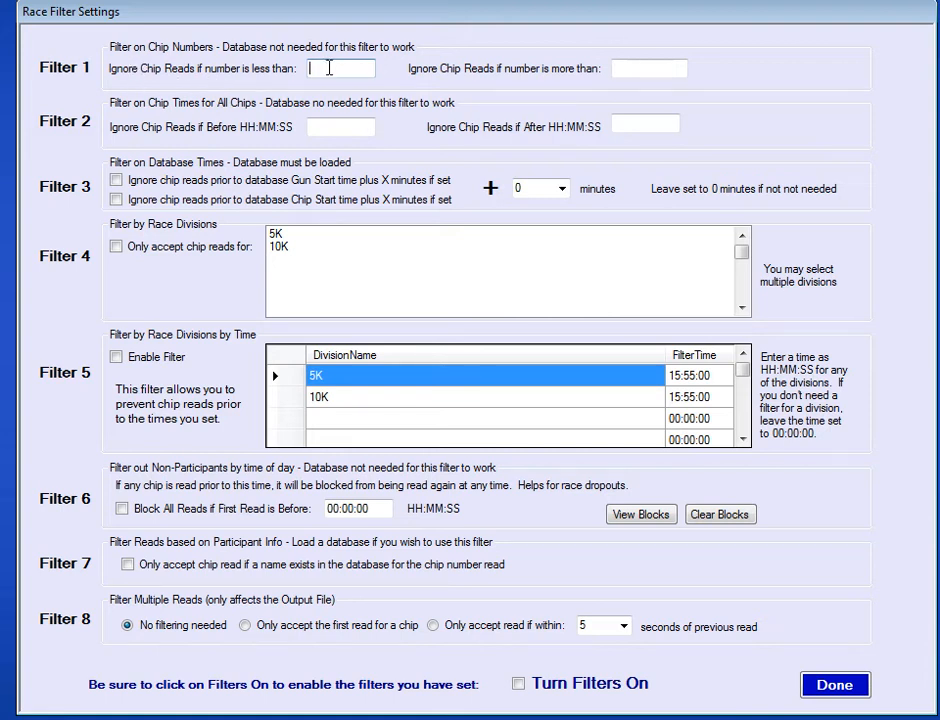
pyautogui.write('500')
pyautogui.click(644, 72)
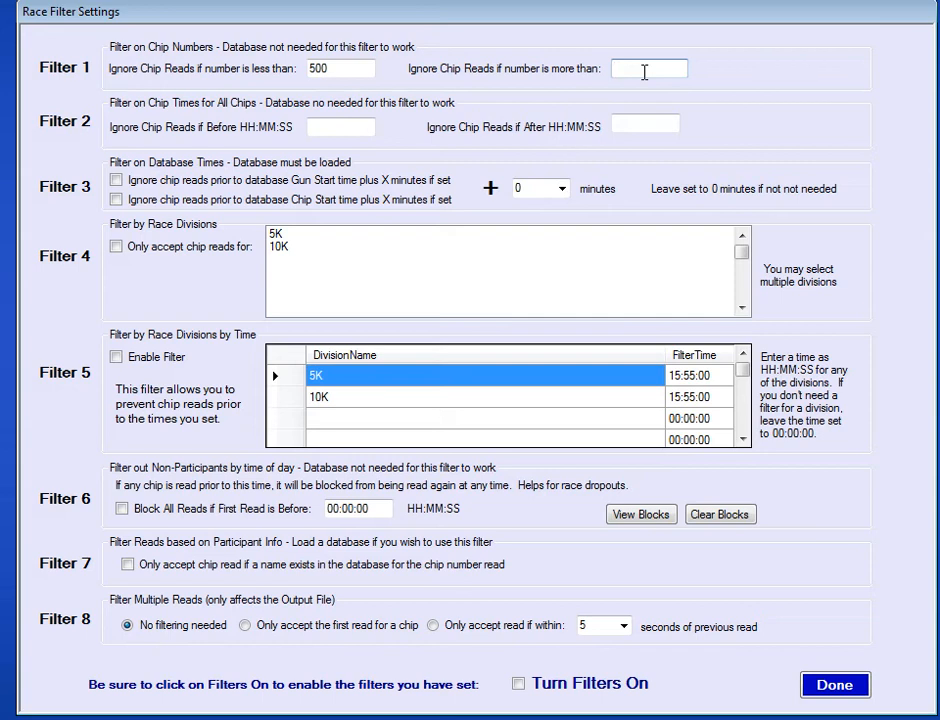
pyautogui.write('999')
# Set Filter 2 to ignore chip reads before 09:00:00 and after 09:10:00.
pyautogui.click(351, 130)
pyautogui.write('09:00:00')
pyautogui.click(639, 126)
pyautogui.write('09')
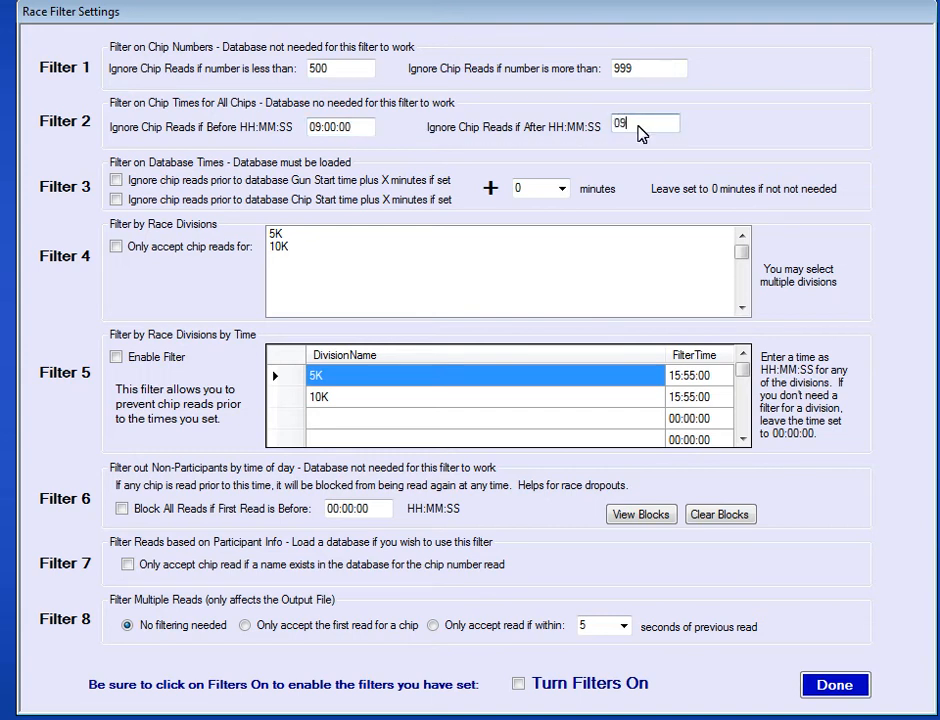
pyautogui.write(':10:00')
# Clear both chip number limits in Filter 1.
pyautogui.click(347, 64)
pyautogui.press('BackSpace')
pyautogui.press('BackSpace')
pyautogui.press('BackSpace')
pyautogui.click(649, 68)
pyautogui.press('BackSpace')
pyautogui.press('BackSpace')
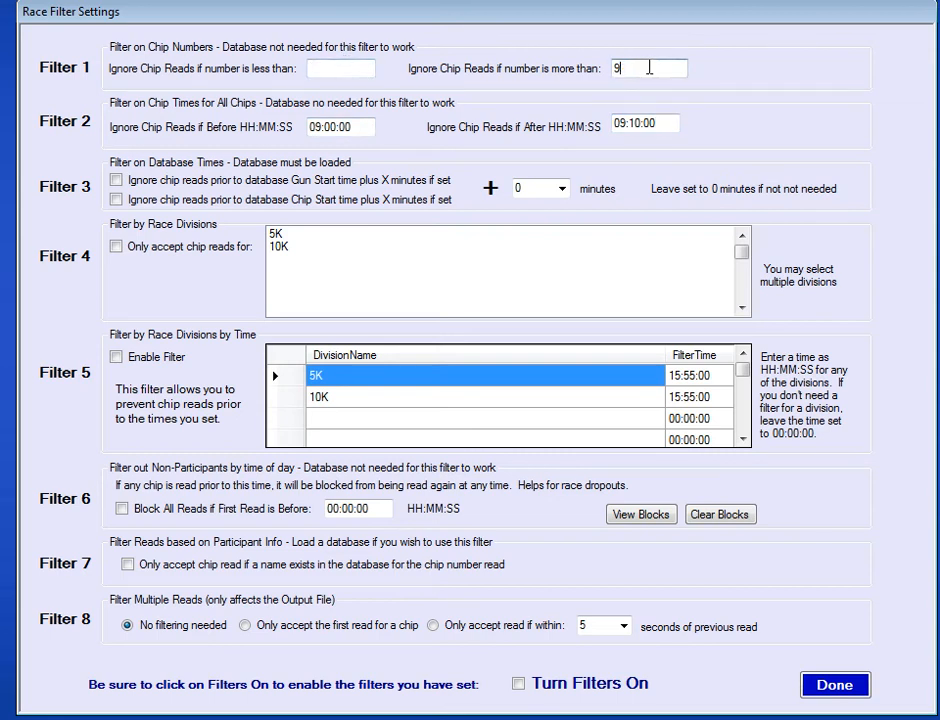
pyautogui.press('BackSpace')
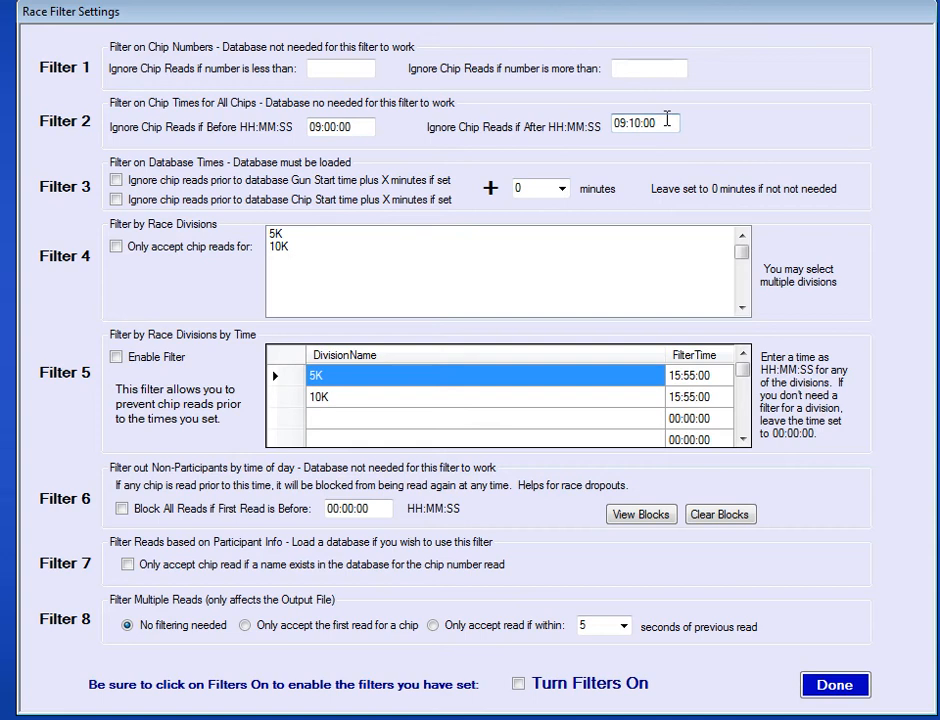
# Change the time after which Filter 2 ignores chip reads to 09:30:00.
pyautogui.press('BackSpace')
pyautogui.press('BackSpace')
pyautogui.press('BackSpace')
pyautogui.press('BackSpace')
pyautogui.press('BackSpace')
pyautogui.write('30')
pyautogui.write(':00')
# Clear both the before and after time limits in Filter 2.
pyautogui.press('BackSpace')
pyautogui.press('BackSpace')
pyautogui.press('BackSpace')
pyautogui.press('BackSpace')
pyautogui.press('BackSpace')
pyautogui.press('BackSpace')
pyautogui.press('BackSpace')
pyautogui.press('BackSpace')
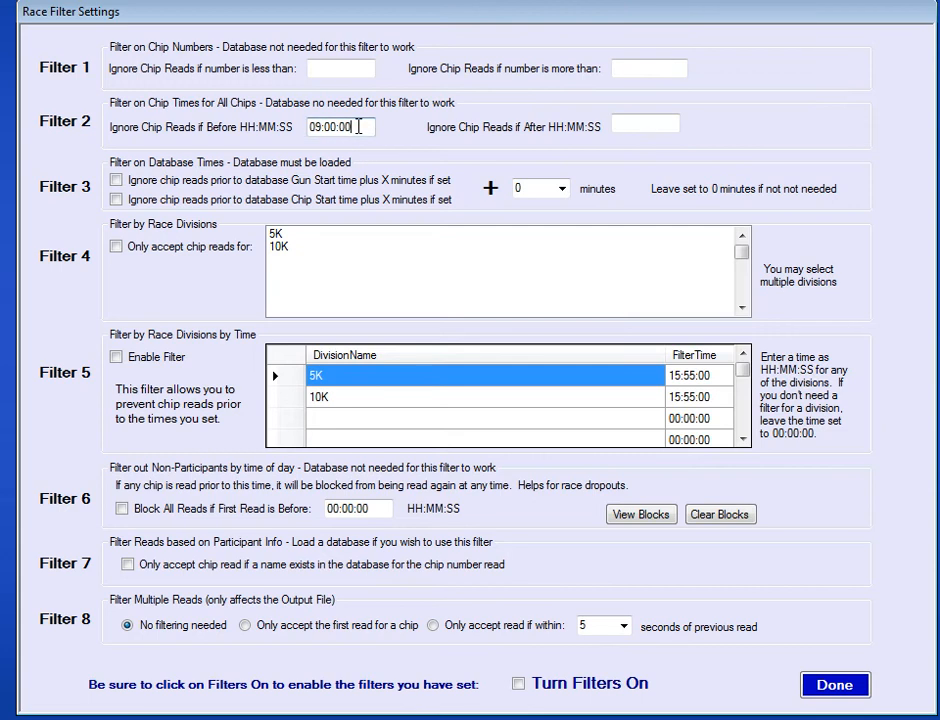
pyautogui.click(359, 126)
pyautogui.press('BackSpace')
pyautogui.press('BackSpace')
pyautogui.press('BackSpace')
pyautogui.press('BackSpace')
pyautogui.press('BackSpace')
pyautogui.press('BackSpace')
pyautogui.press('BackSpace')
pyautogui.press('BackSpace')
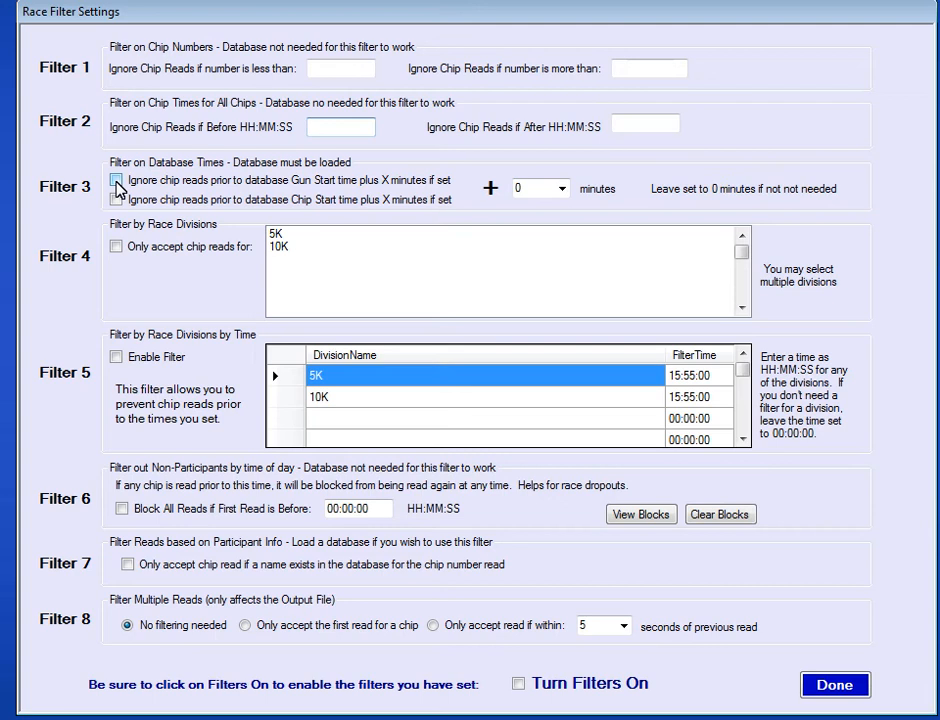
# Set Filter 3 to ignore chip reads prior to the database Gun Start time plus 5 minutes.
pyautogui.click(116, 181)
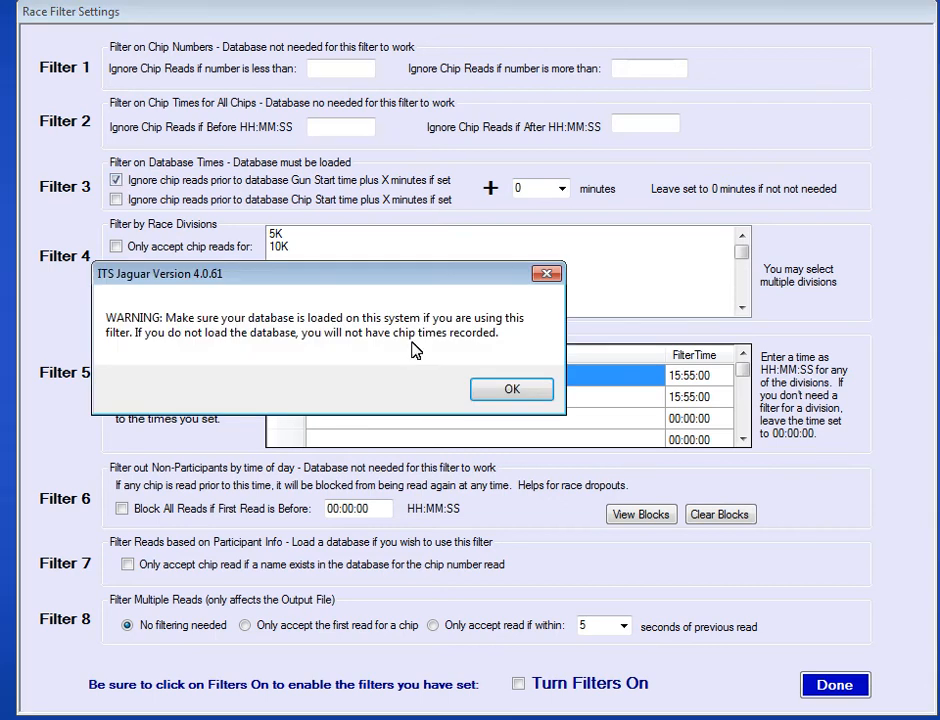
pyautogui.click(510, 390)
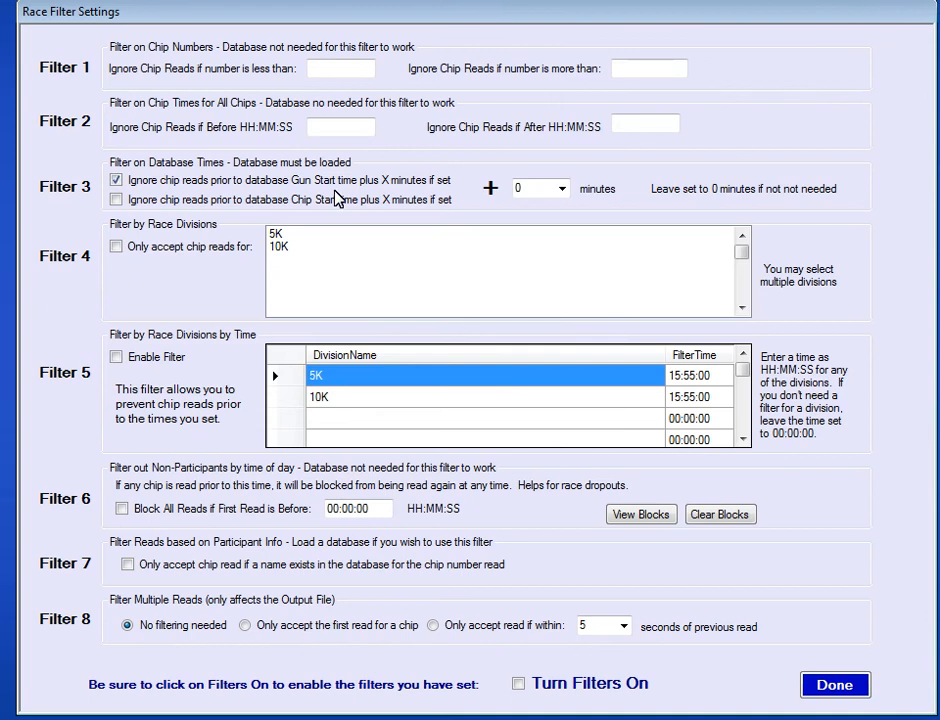
pyautogui.click(562, 190)
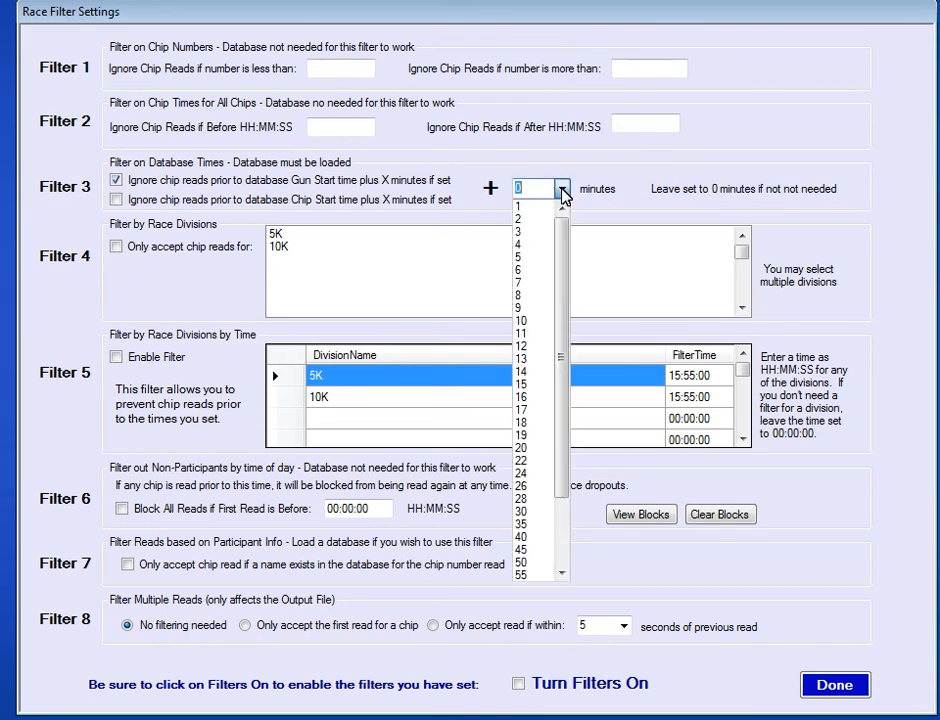
pyautogui.click(543, 260)
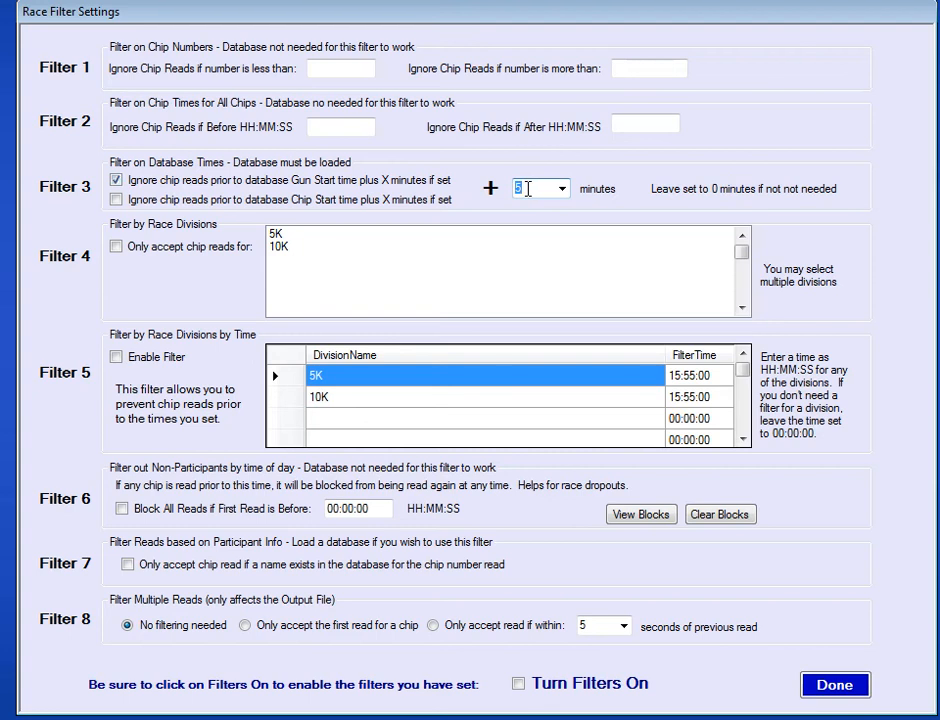
# Enable Filter 3's Chip Start time option, and turn off both the Chip Start and Gun Start options.
pyautogui.click(116, 200)
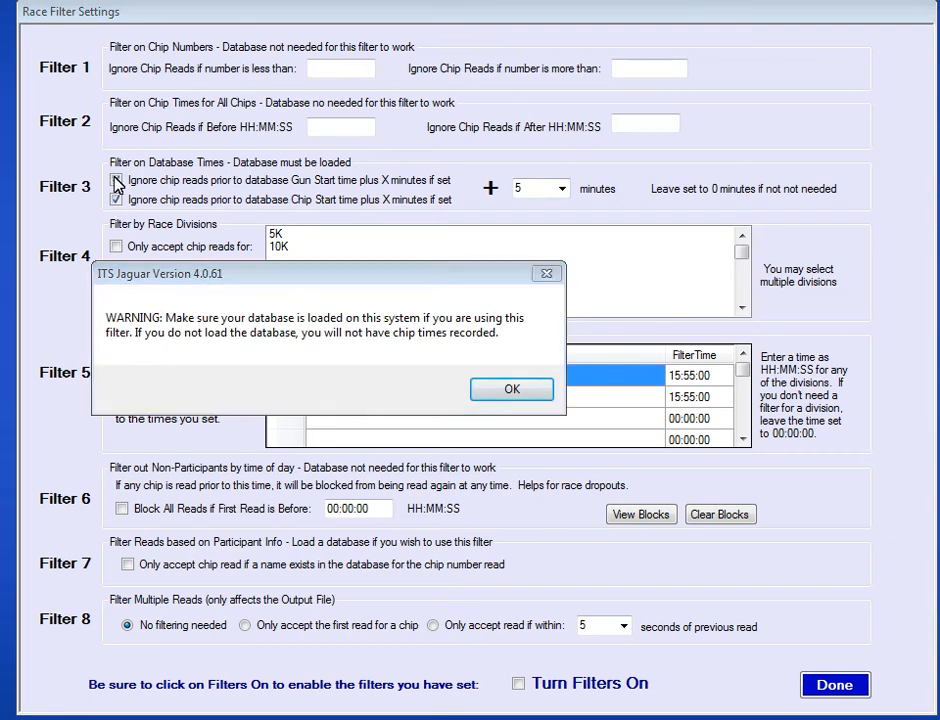
pyautogui.click(500, 390)
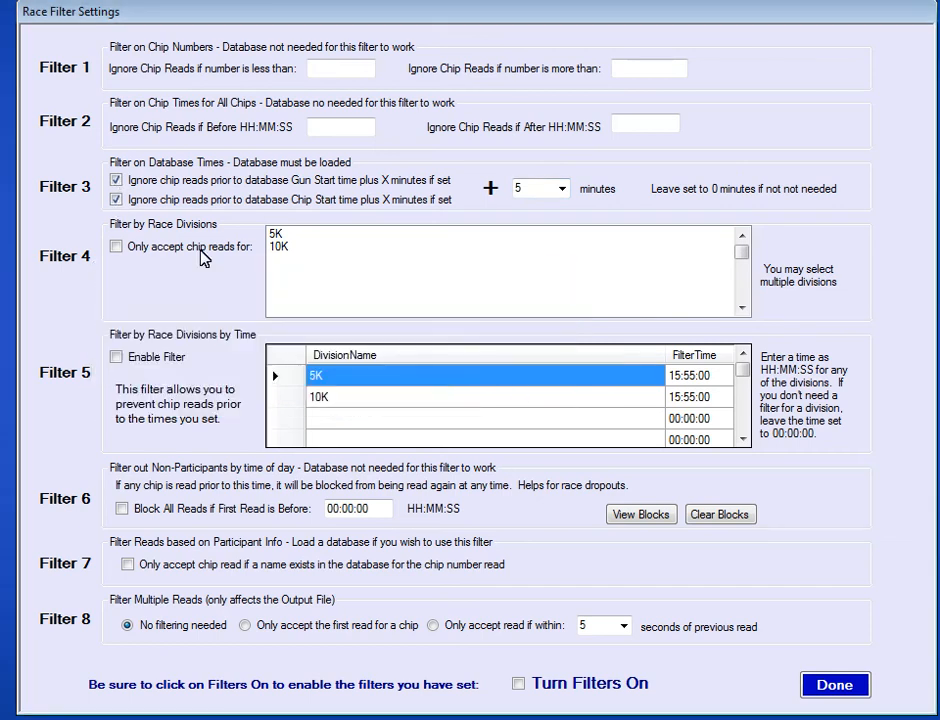
pyautogui.click(116, 200)
pyautogui.click(116, 180)
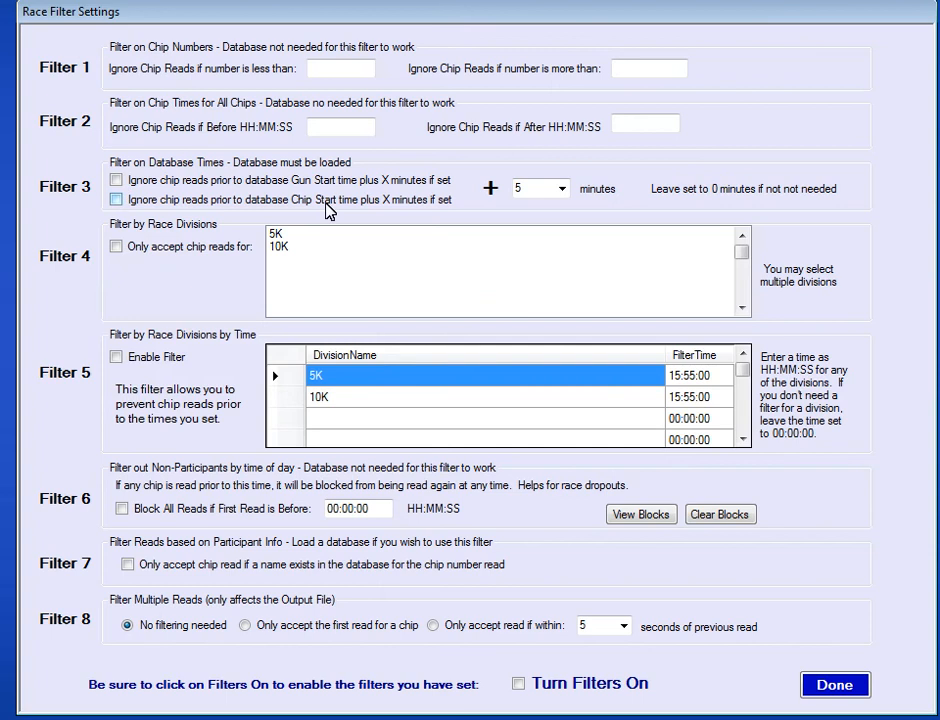
# Set Filter 3's added time to 1 minute.
pyautogui.click(564, 190)
pyautogui.scroll(2, 550, 250)
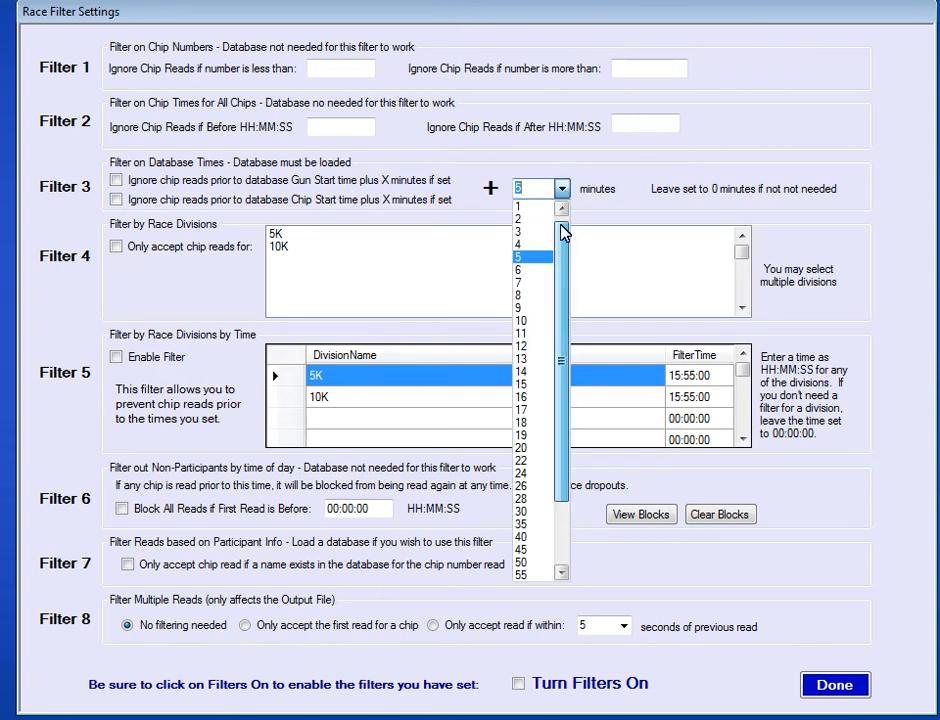
pyautogui.click(550, 208)
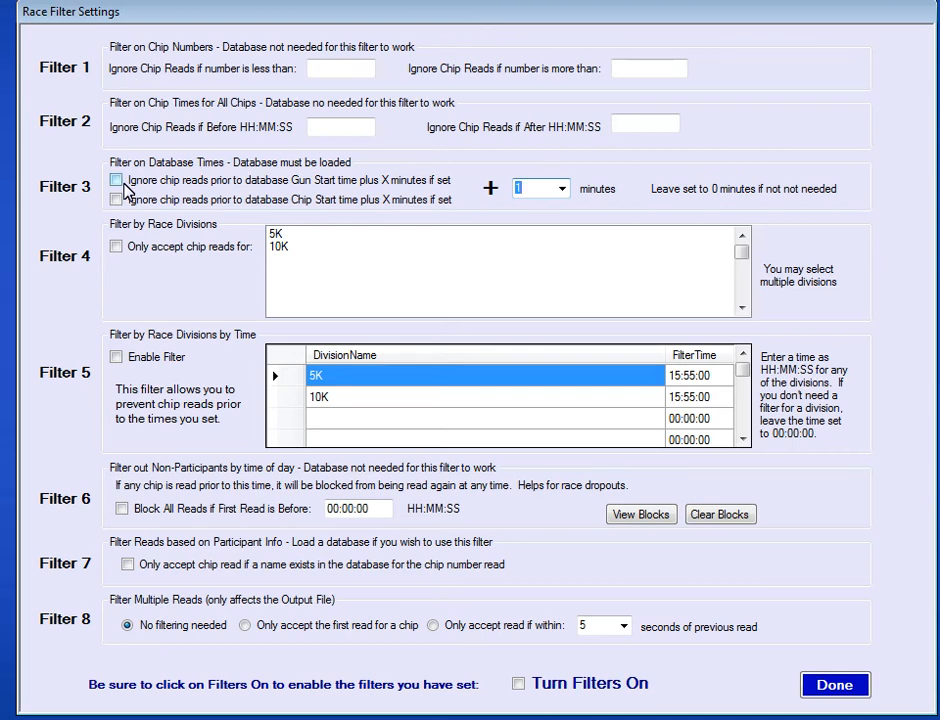
# Enable Filter 4, try selecting 5K and both divisions, and leave only the 10K division selected.
pyautogui.click(116, 247)
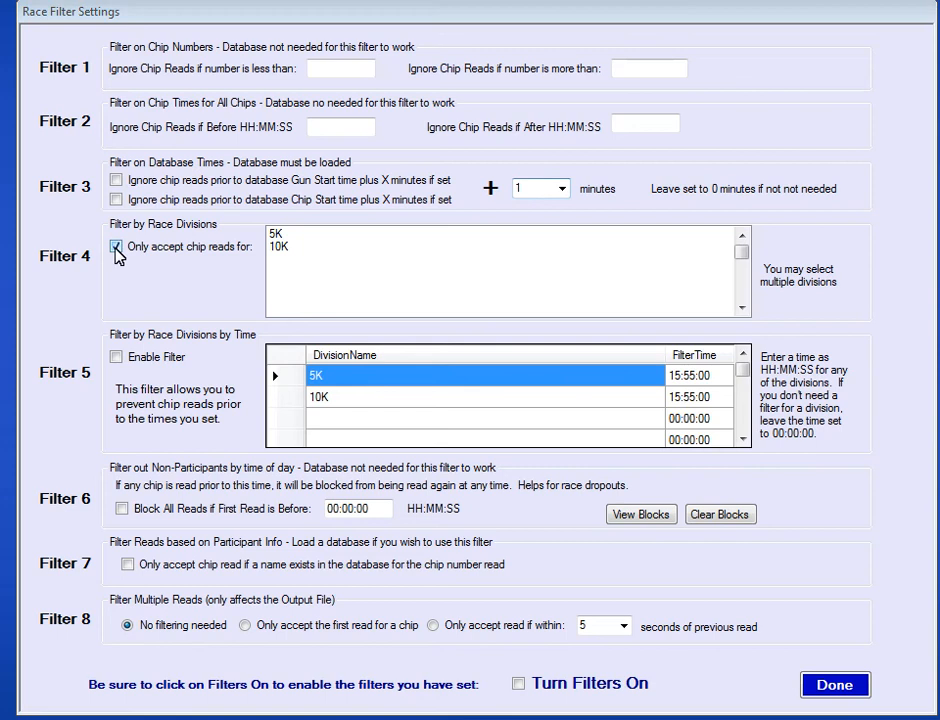
pyautogui.click(748, 392)
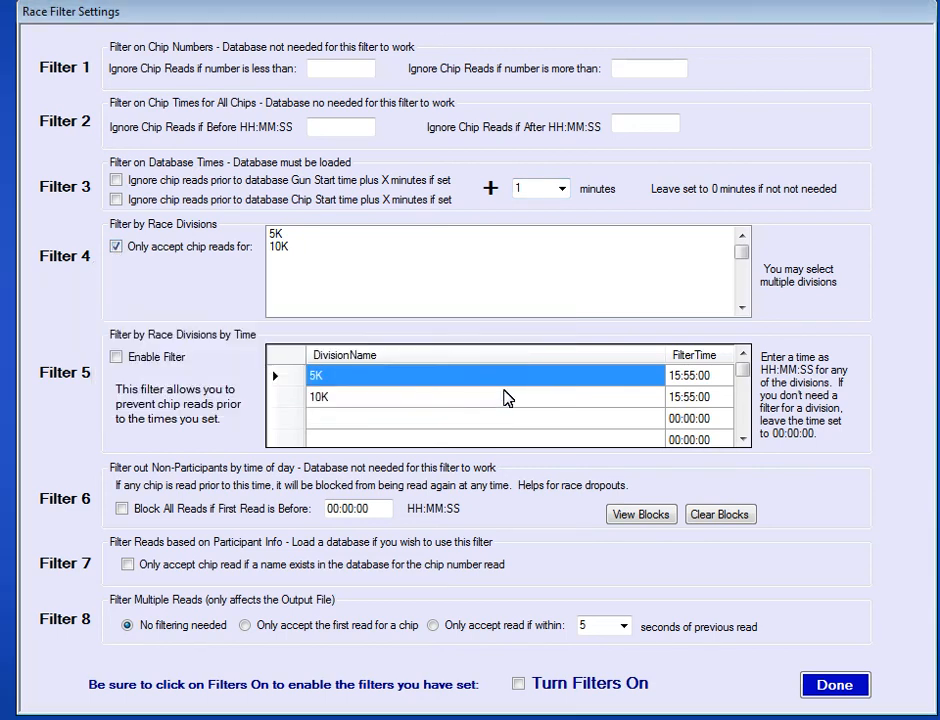
pyautogui.click(276, 236)
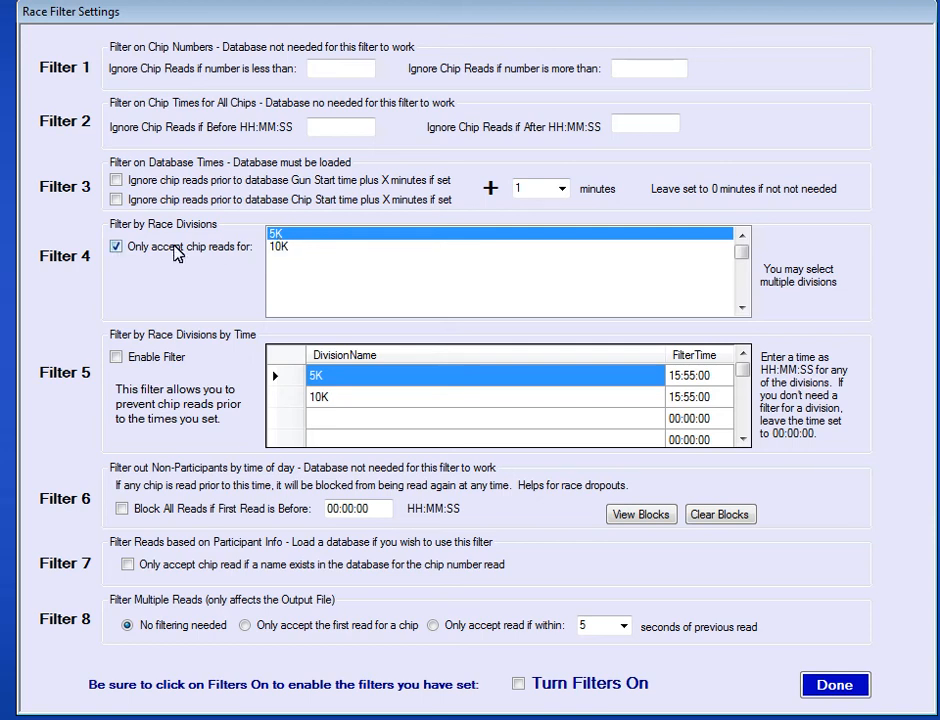
pyautogui.click(291, 249)
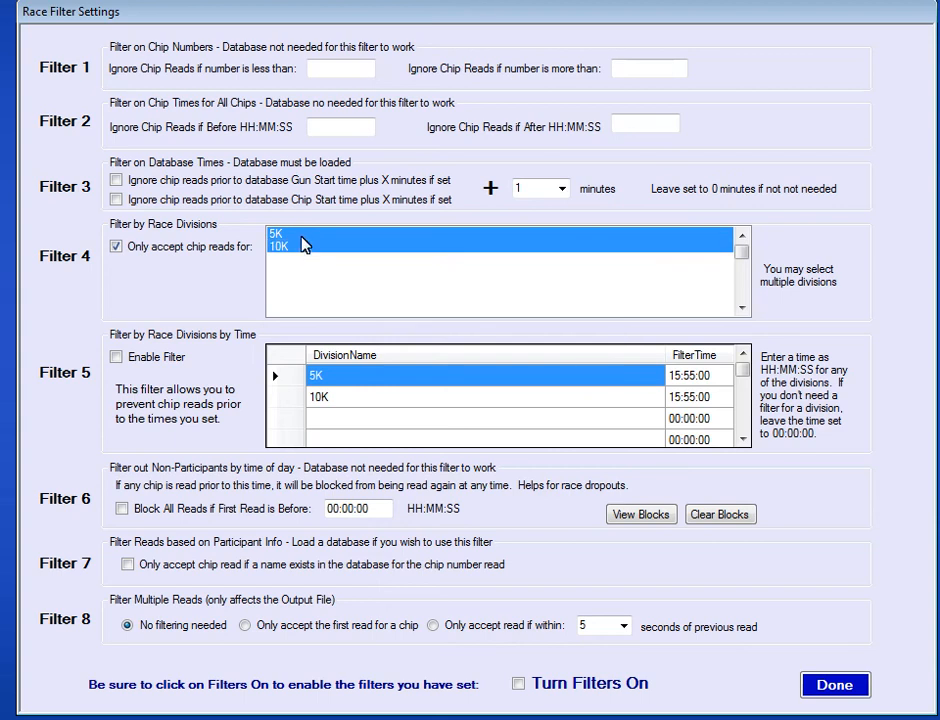
pyautogui.click(302, 236)
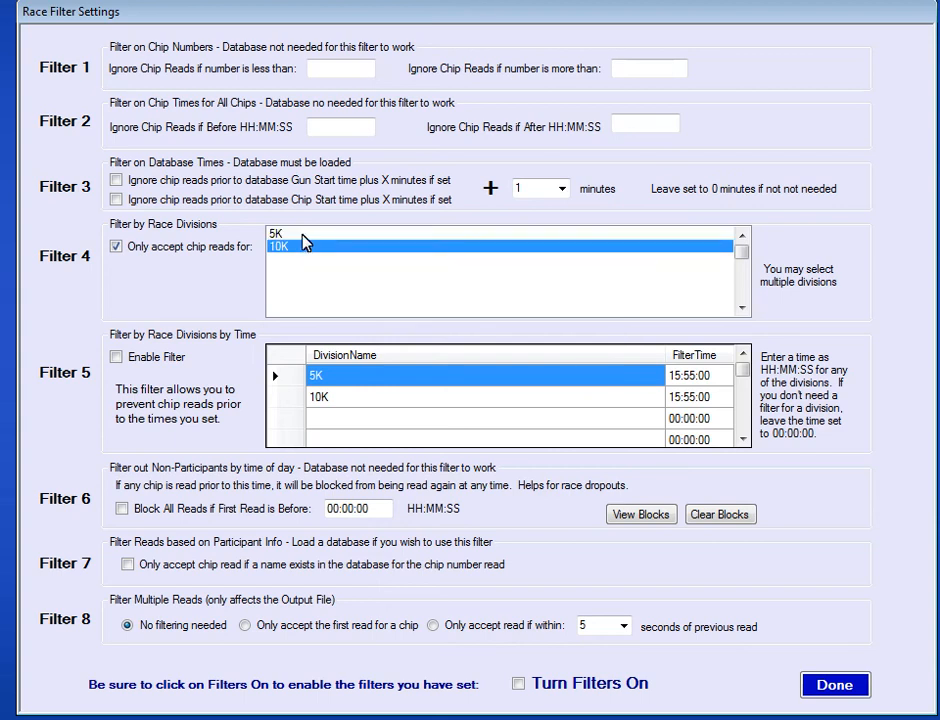
# Switch Filter 4's division restriction off and on again, and leave it turned off.
pyautogui.click(157, 256)
pyautogui.click(116, 249)
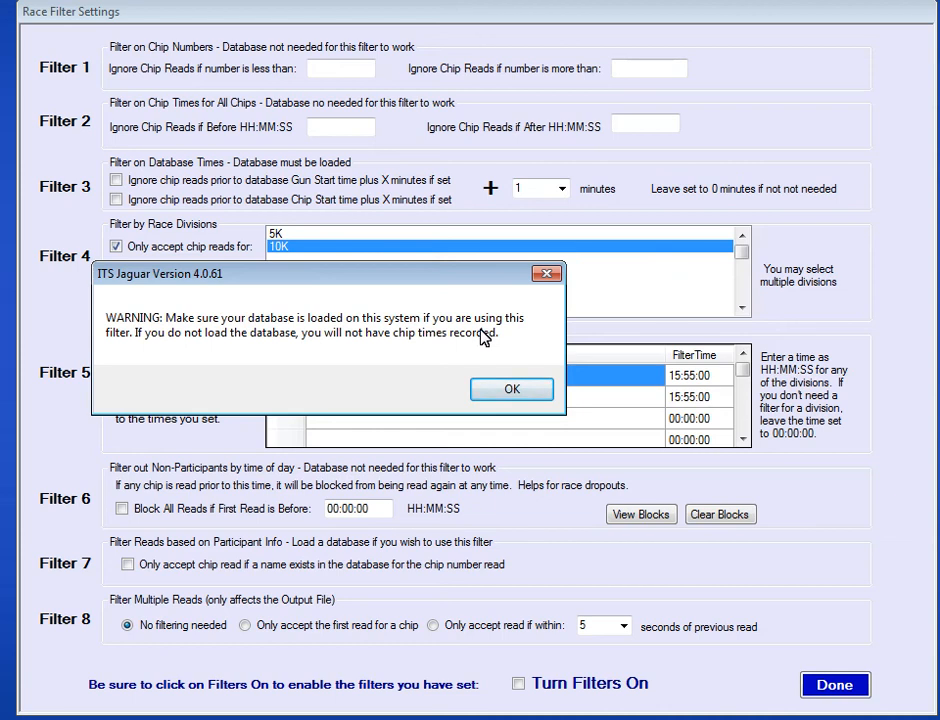
pyautogui.click(476, 388)
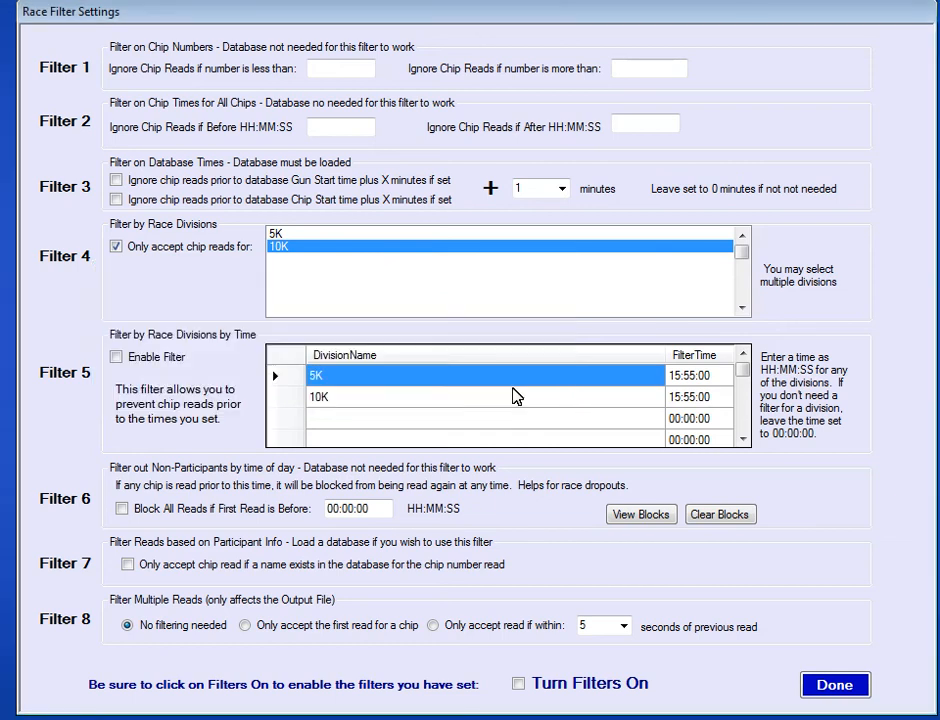
pyautogui.click(157, 252)
# Enable Filter 5 and set the filter time for the 5K division to 08:00:00.
pyautogui.click(134, 360)
pyautogui.click(535, 386)
pyautogui.click(700, 385)
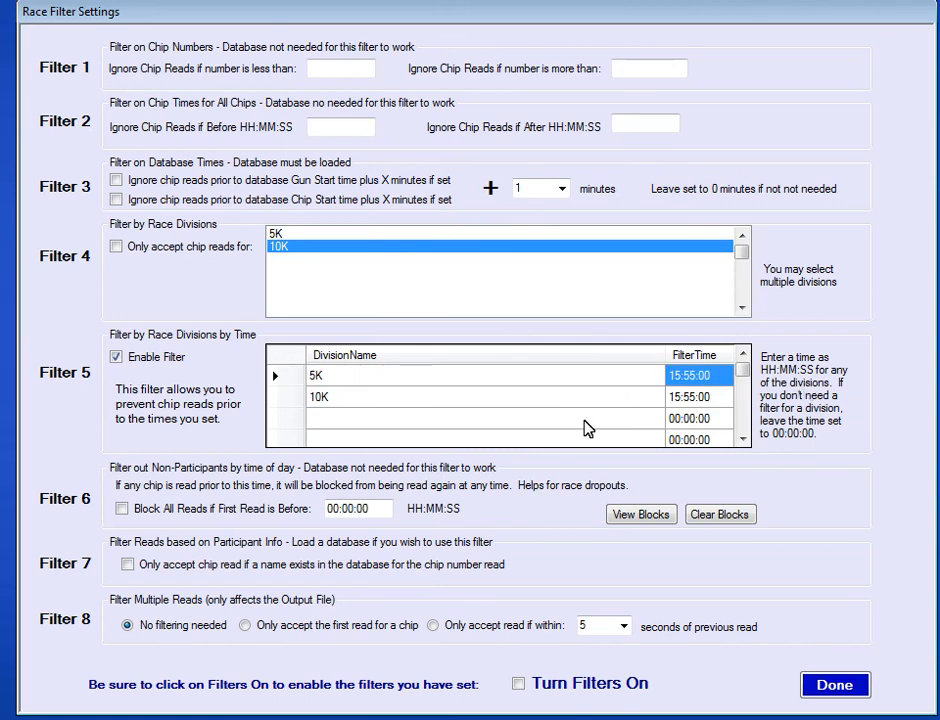
pyautogui.write('08')
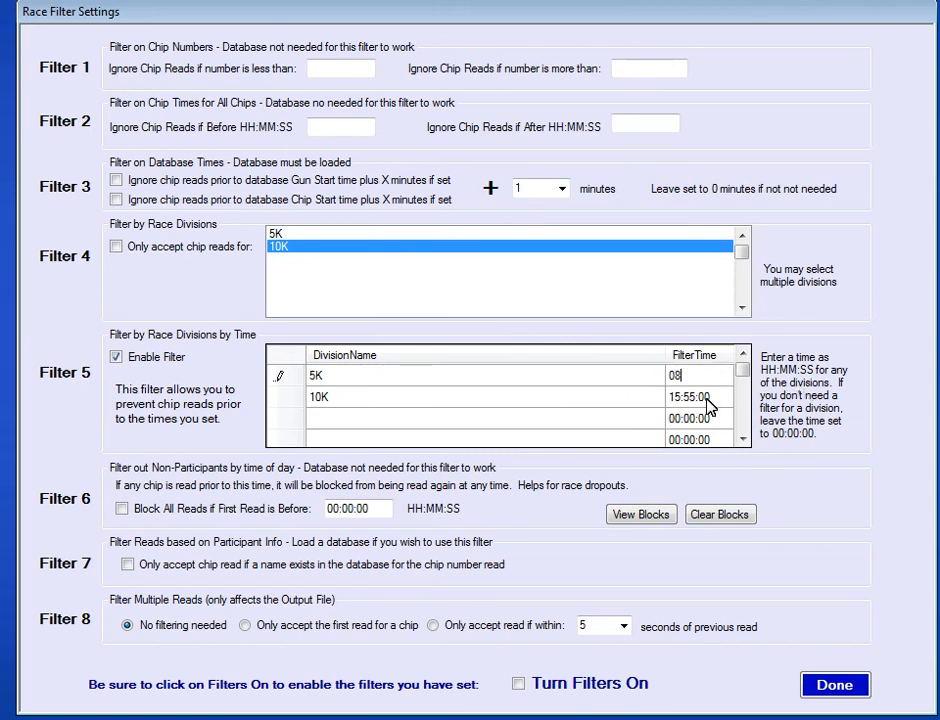
pyautogui.write(':00:00')
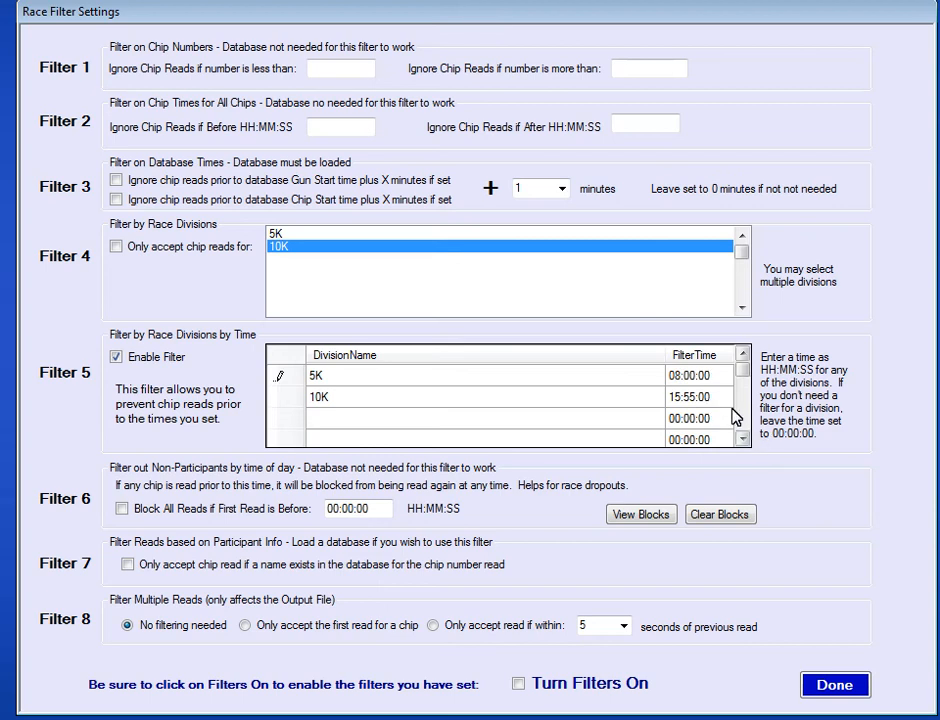
# Set the 10K division's filter time to 08:30:00 and disable Filter 5.
pyautogui.click(727, 401)
pyautogui.write('00')
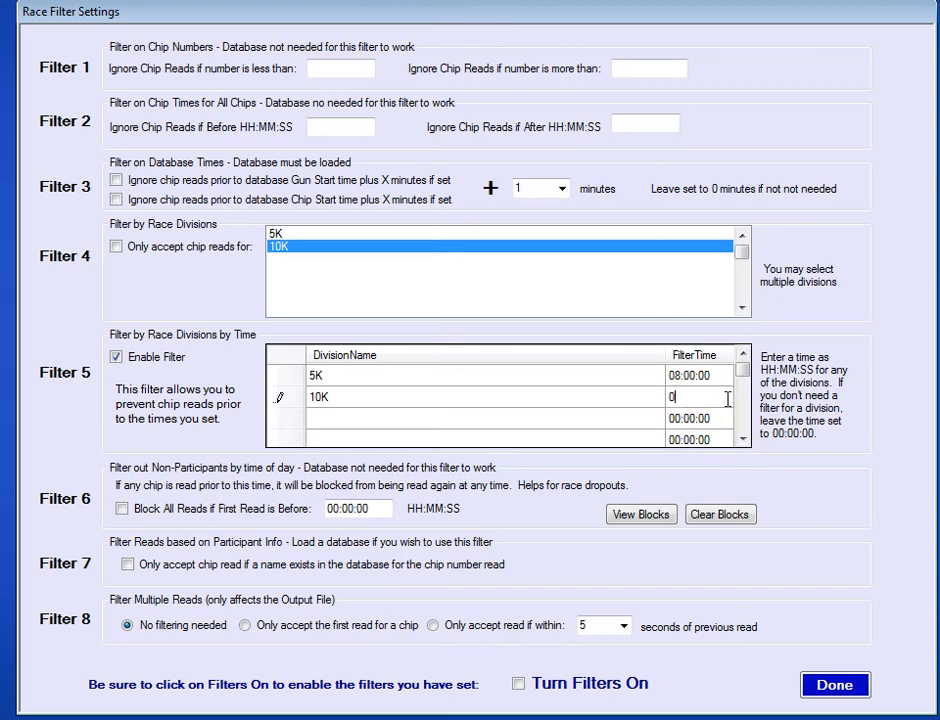
pyautogui.press('BackSpace')
pyautogui.write('8:30:00')
pyautogui.click(116, 357)
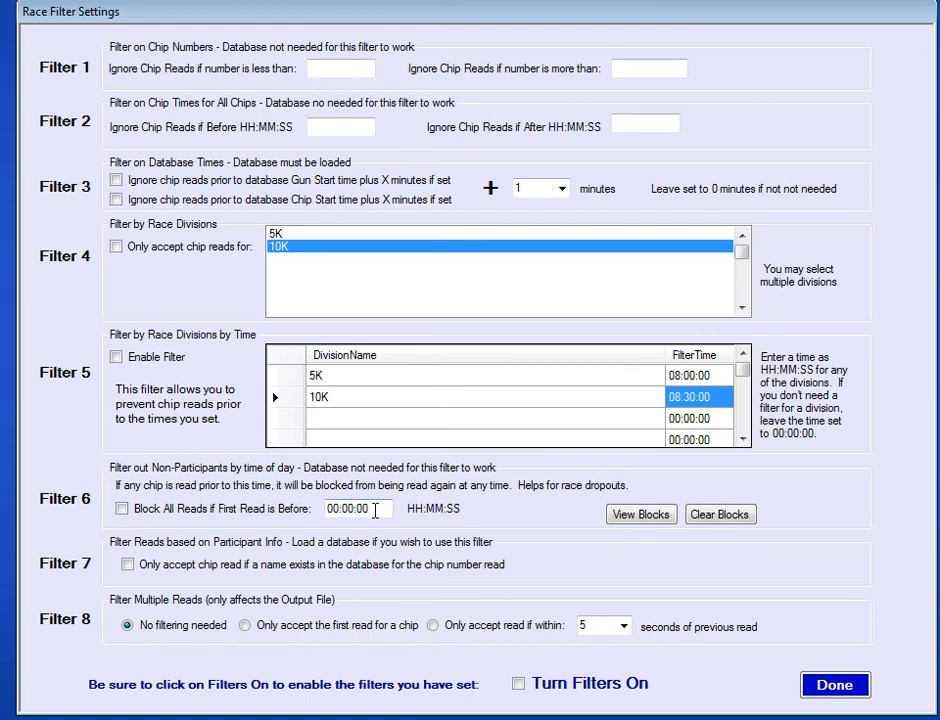
# Set Filter 6 to block all reads of chips first read before 09:28:00, and enable it.
pyautogui.press('BackSpace')
pyautogui.press('BackSpace')
pyautogui.press('BackSpace')
pyautogui.press('BackSpace')
pyautogui.press('BackSpace')
pyautogui.press('BackSpace')
pyautogui.press('BackSpace')
pyautogui.press('BackSpace')
pyautogui.write('09:28:00')
pyautogui.click(122, 509)
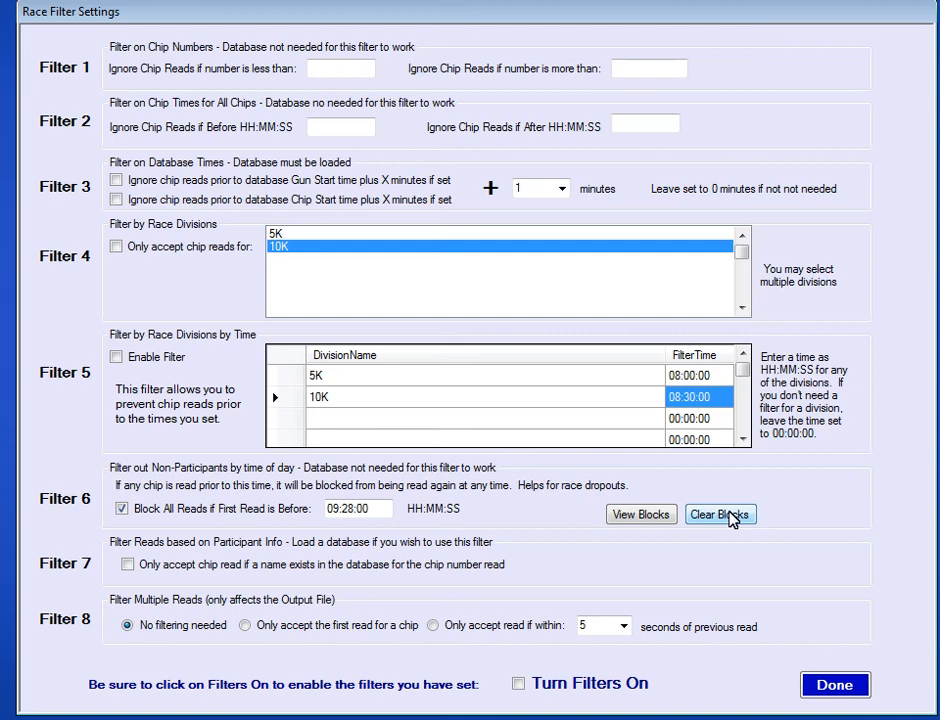
# Disable Filter 6, and turn Filter 7's participant name requirement on and off again.
pyautogui.click(143, 511)
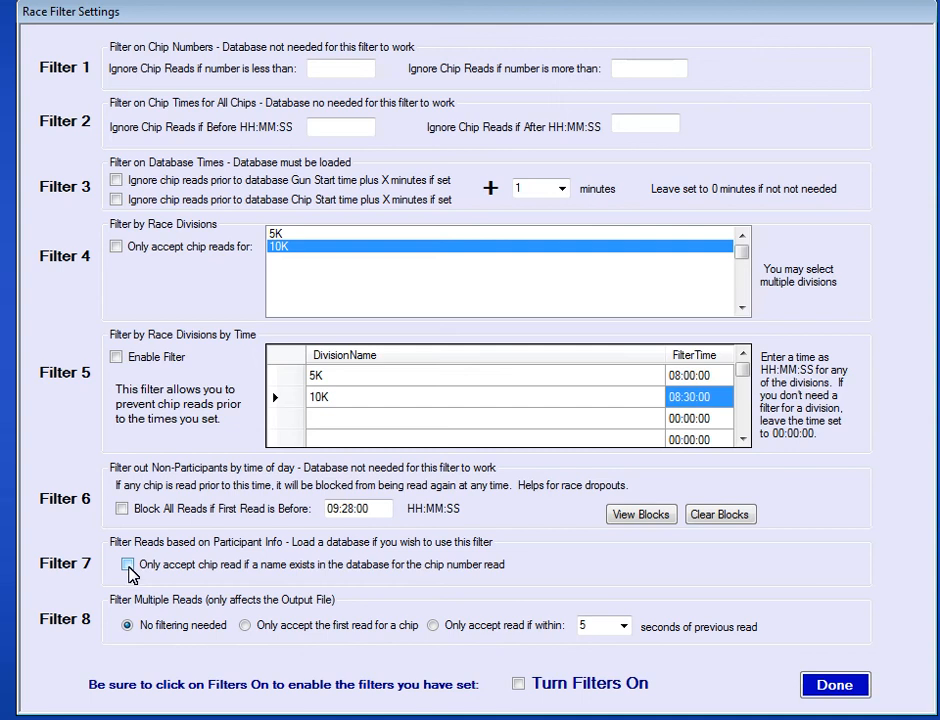
pyautogui.click(128, 565)
pyautogui.click(127, 565)
# Turn the filters on and finish the race filter settings, accepting that the selected division is not filtered.
pyautogui.click(520, 686)
pyautogui.click(520, 684)
pyautogui.click(519, 685)
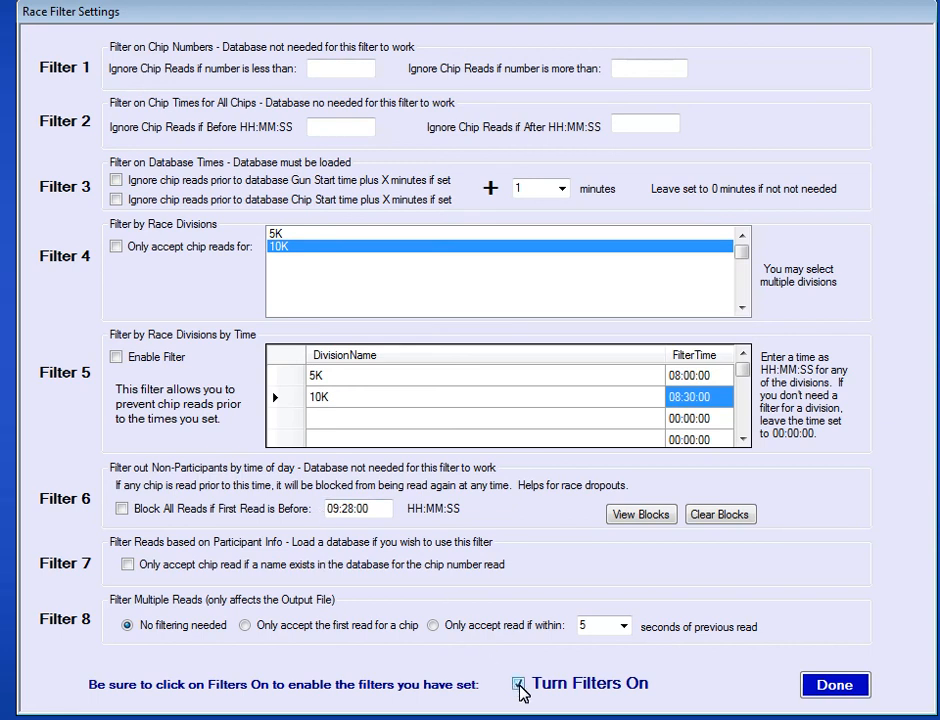
pyautogui.click(850, 694)
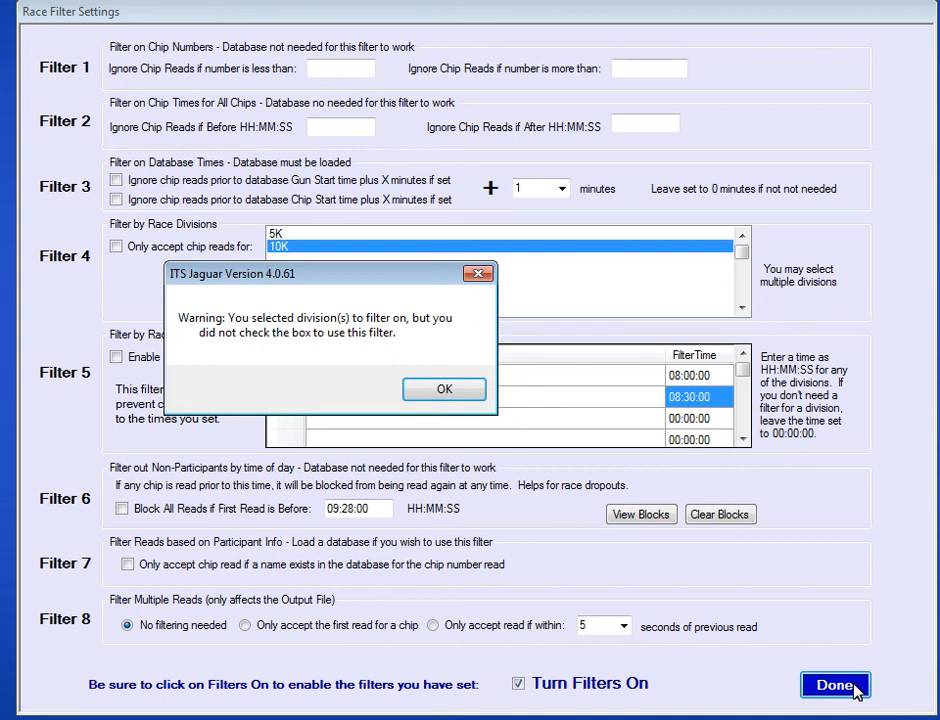
pyautogui.click(445, 391)
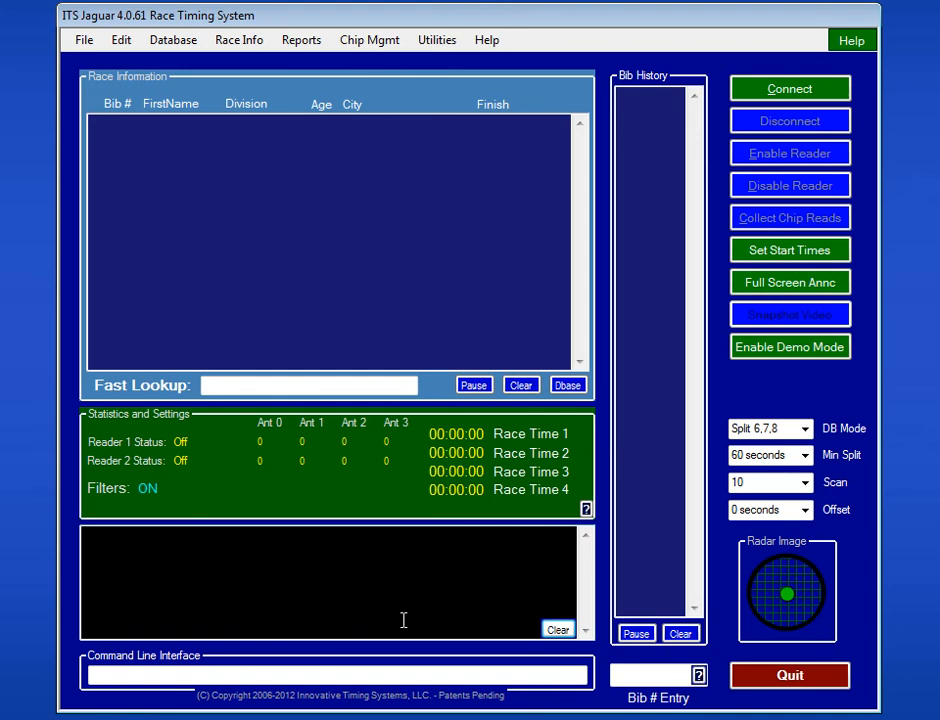
# Enable Filter 4 in the race filter settings to accept chip reads only for the 5K division, acknowledge the database warning, and finish.
pyautogui.click(239, 40)
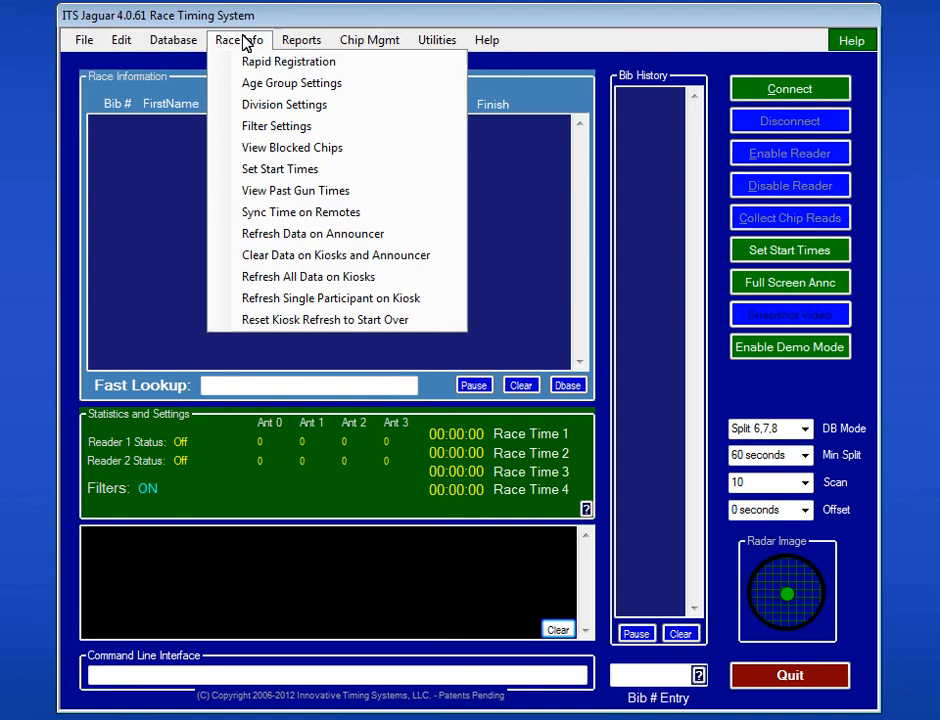
pyautogui.click(264, 126)
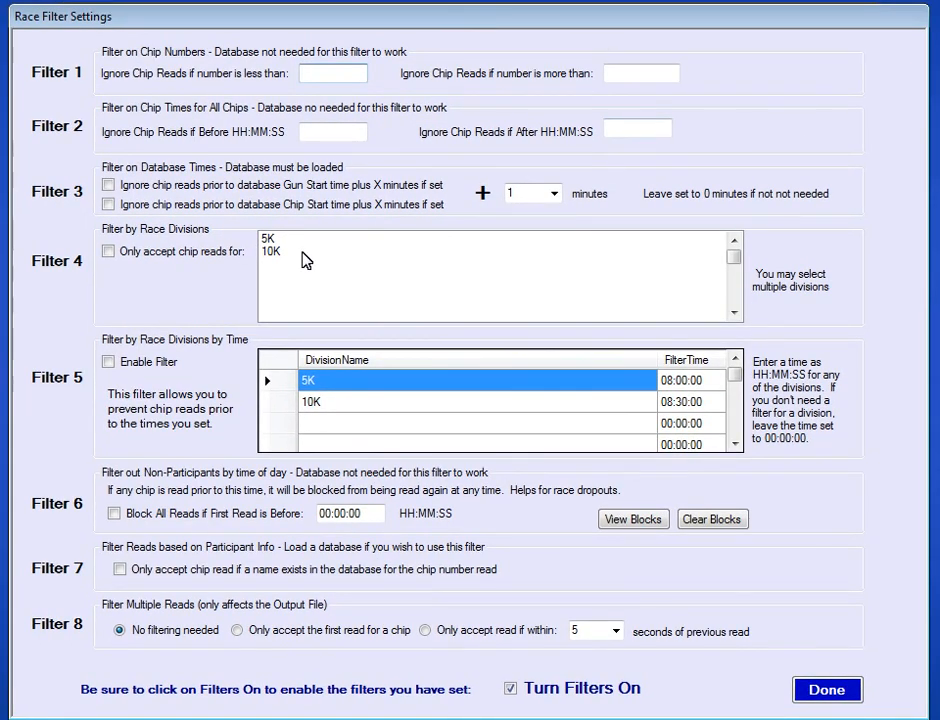
pyautogui.click(272, 240)
pyautogui.click(110, 252)
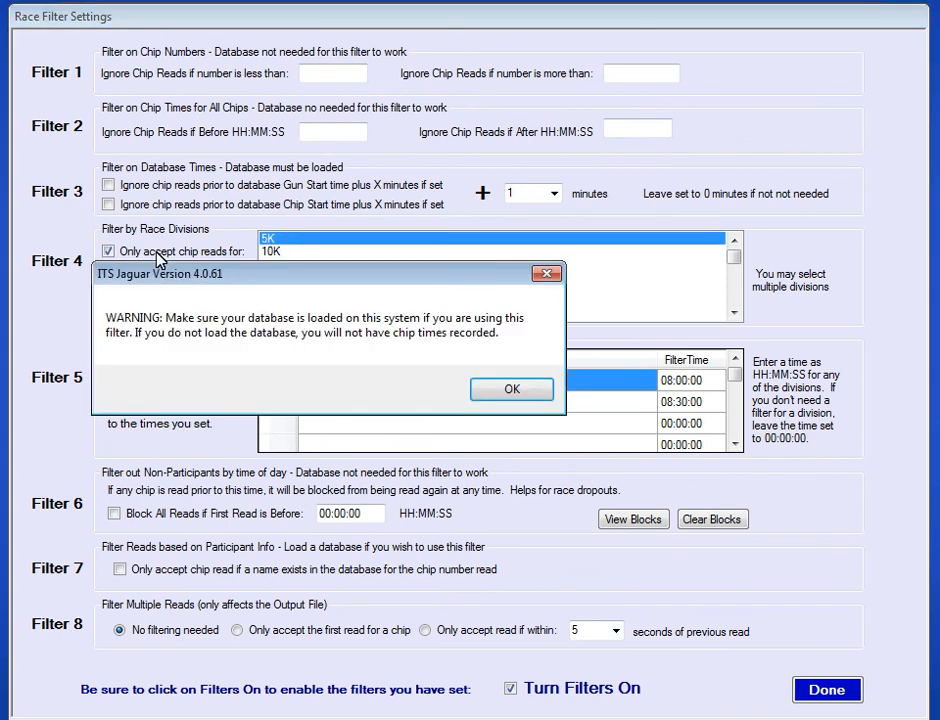
pyautogui.click(512, 389)
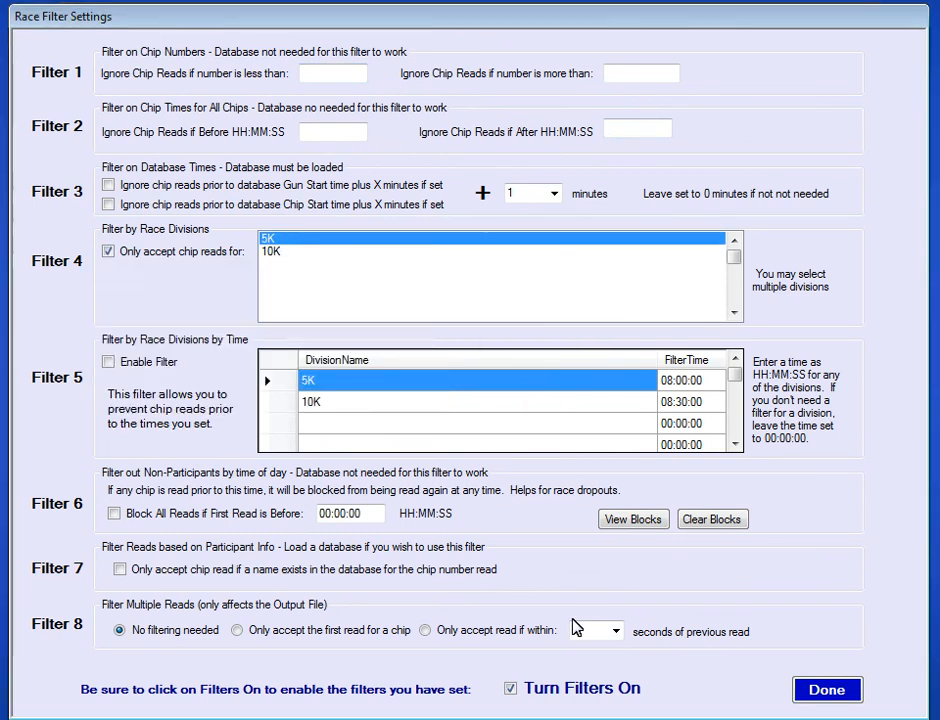
pyautogui.click(830, 691)
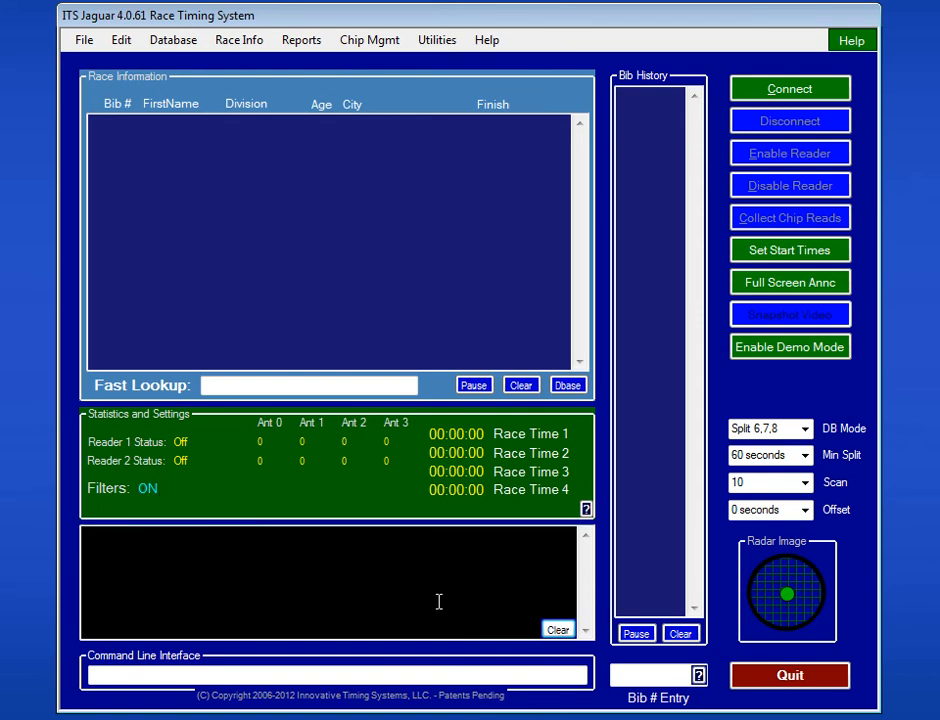
# Turn the race filters off, disable Filter 4's division restriction, and finish the filter settings despite the selected division.
pyautogui.click(239, 40)
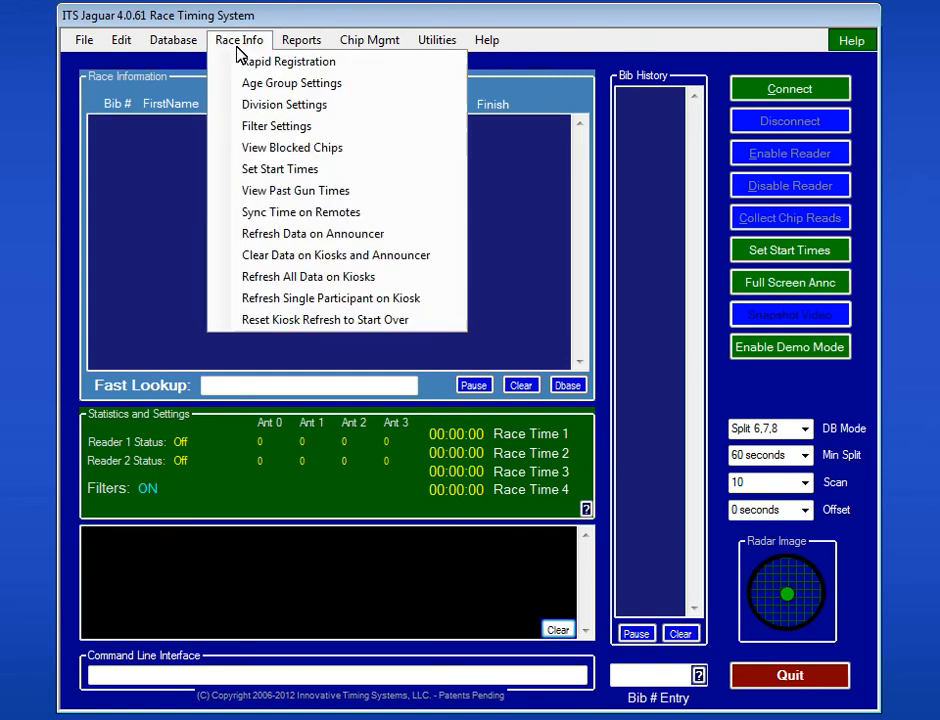
pyautogui.click(248, 127)
pyautogui.click(509, 389)
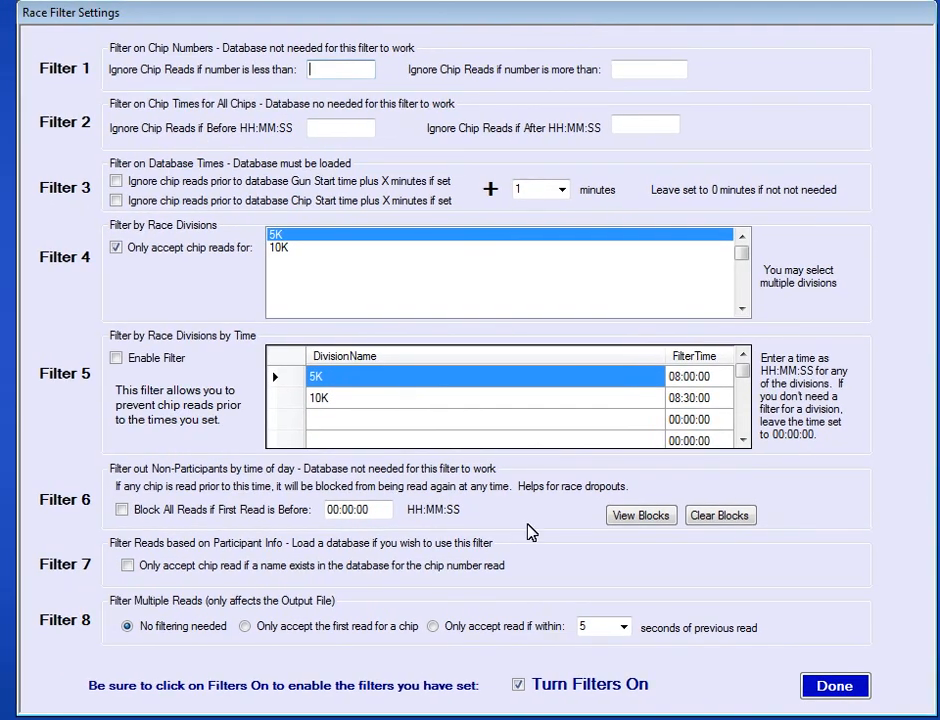
pyautogui.click(519, 686)
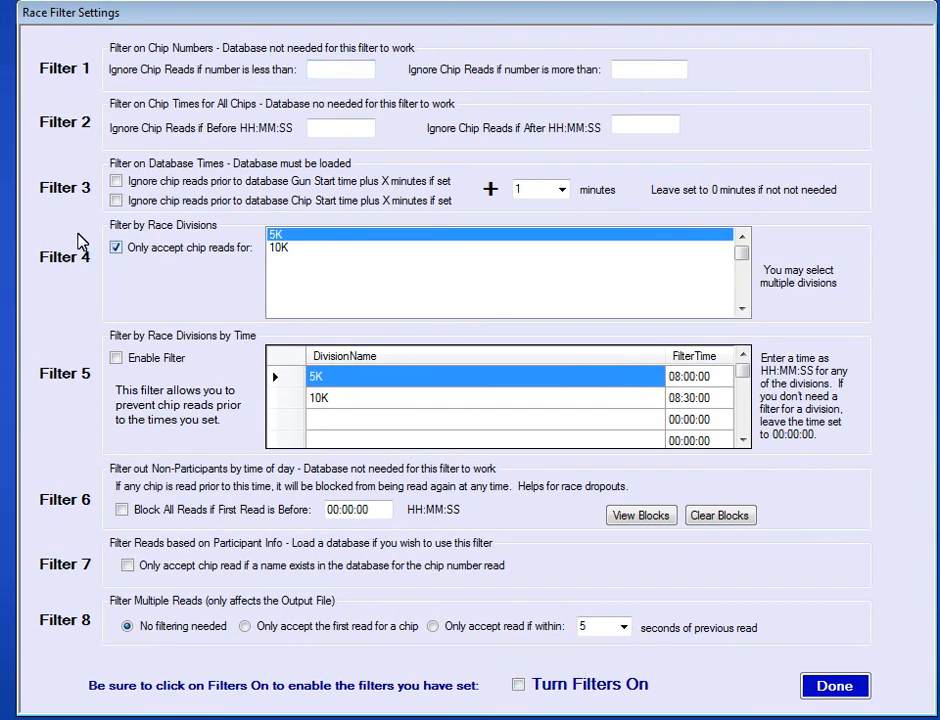
pyautogui.click(120, 249)
pyautogui.click(845, 690)
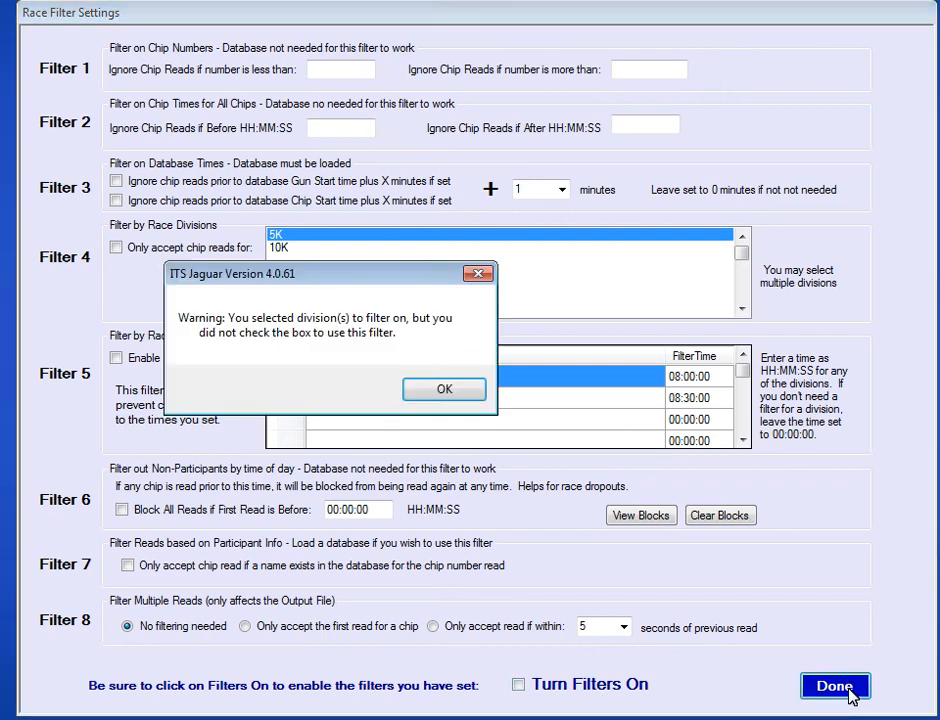
pyautogui.click(446, 392)
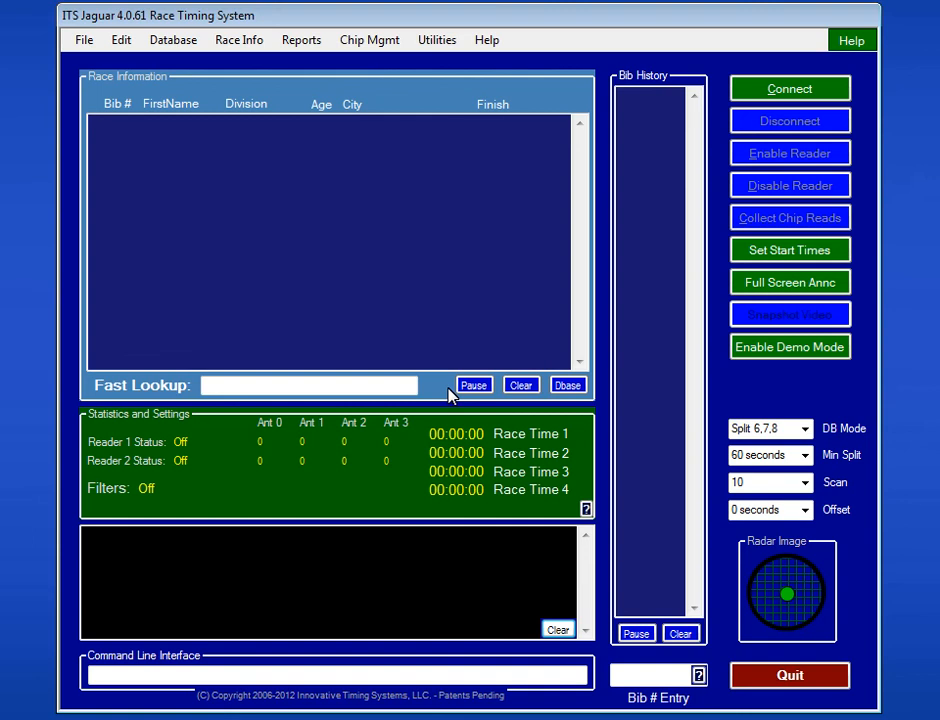
# Review the race filter settings once more and close them without changes.
pyautogui.click(246, 42)
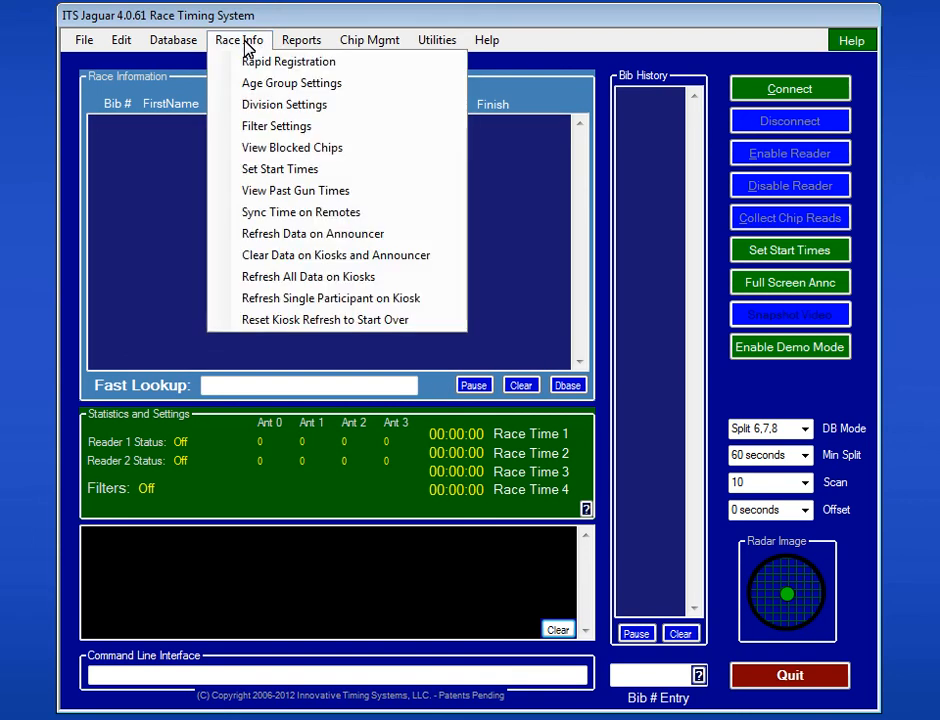
pyautogui.click(261, 126)
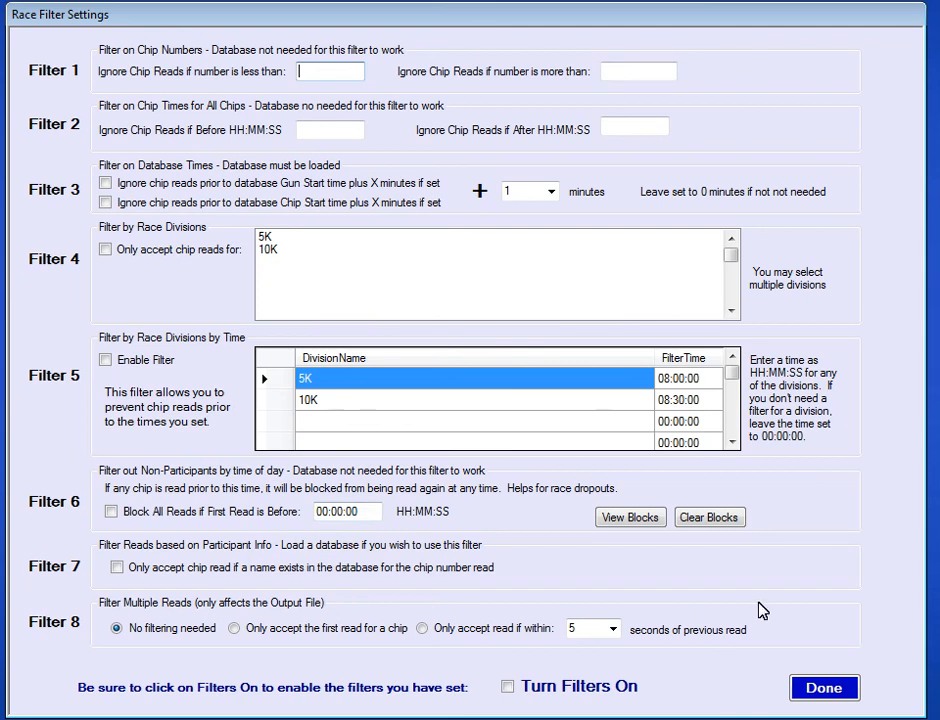
pyautogui.click(825, 688)
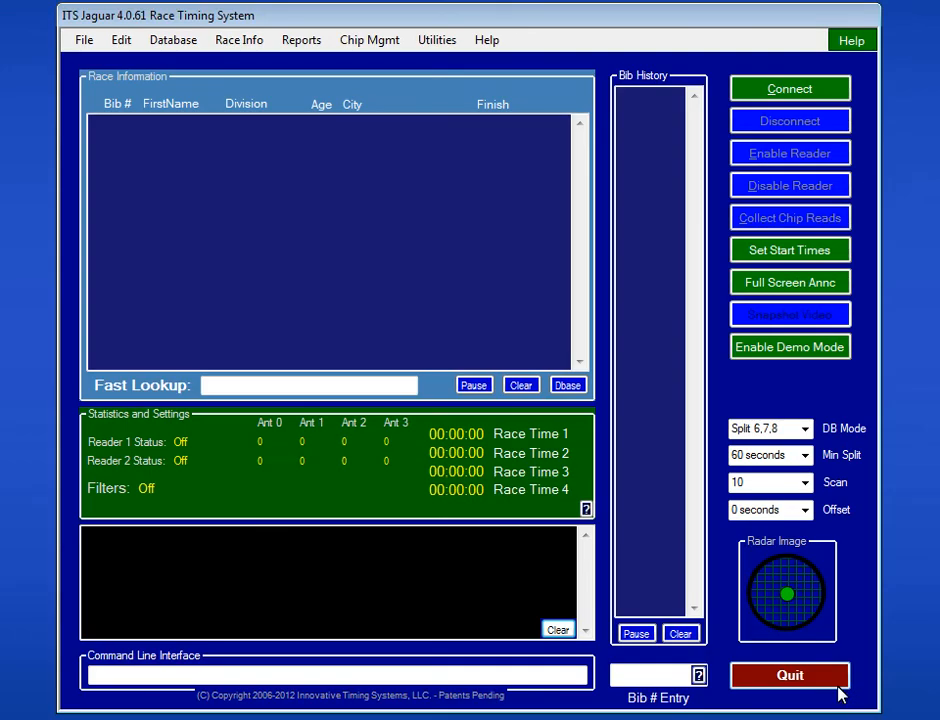